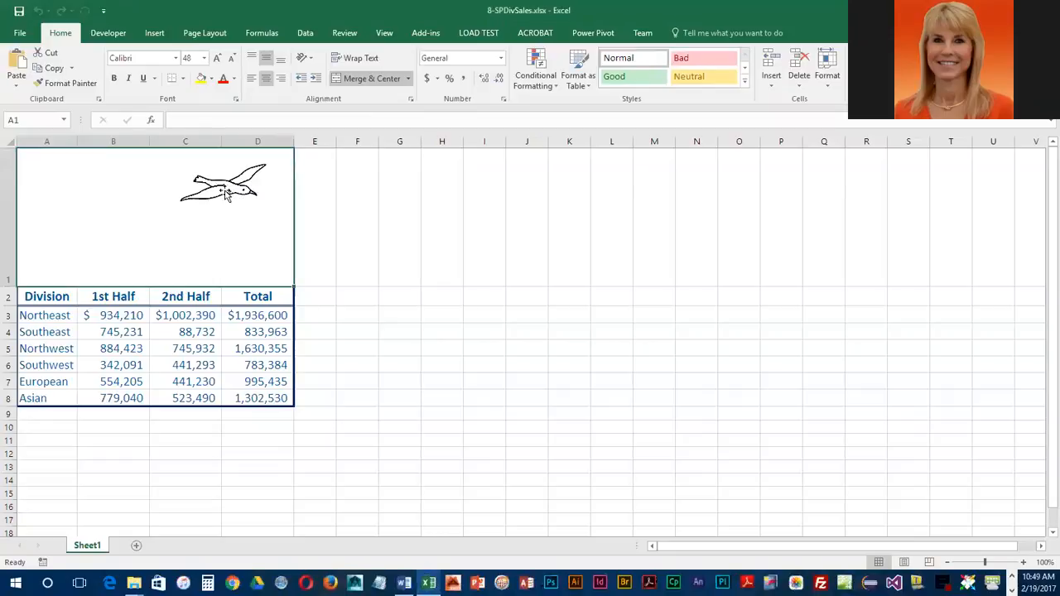
- Flip the bird picture in cell A1 horizontally
left_click(225, 211)
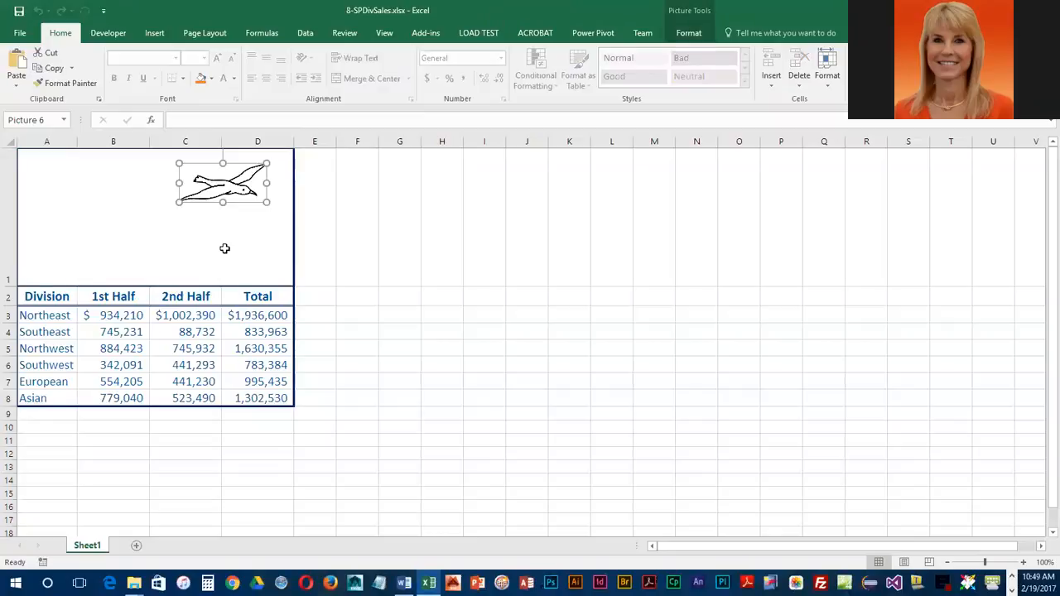
left_click(687, 33)
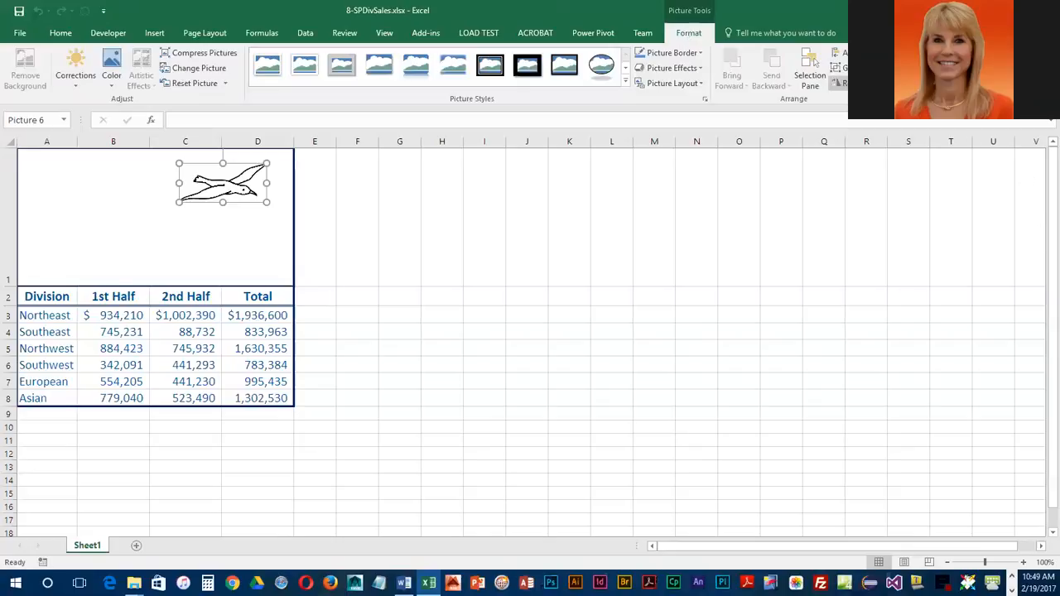
left_click(840, 83)
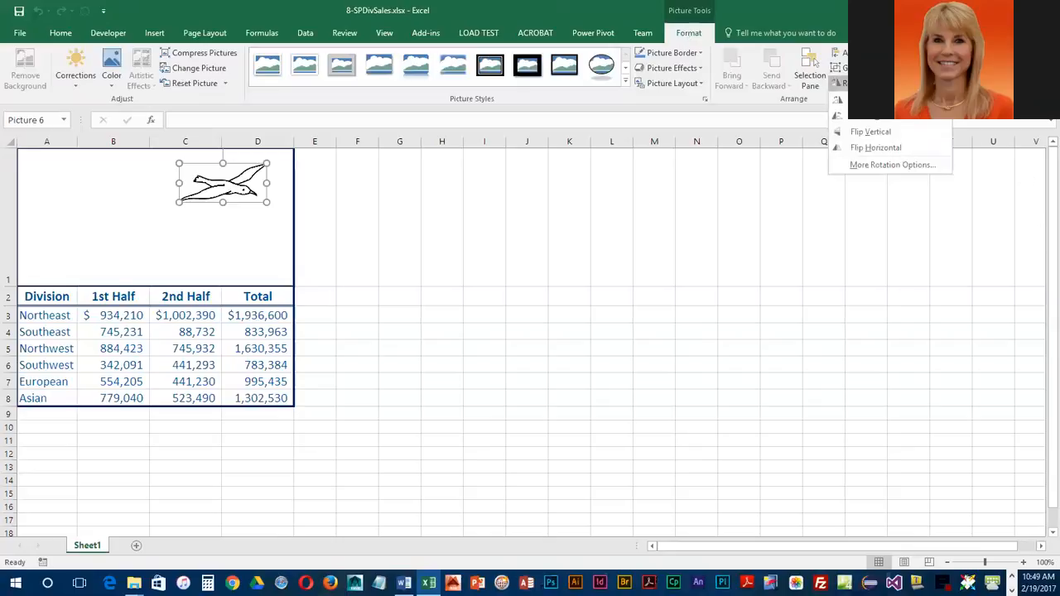
left_click(875, 148)
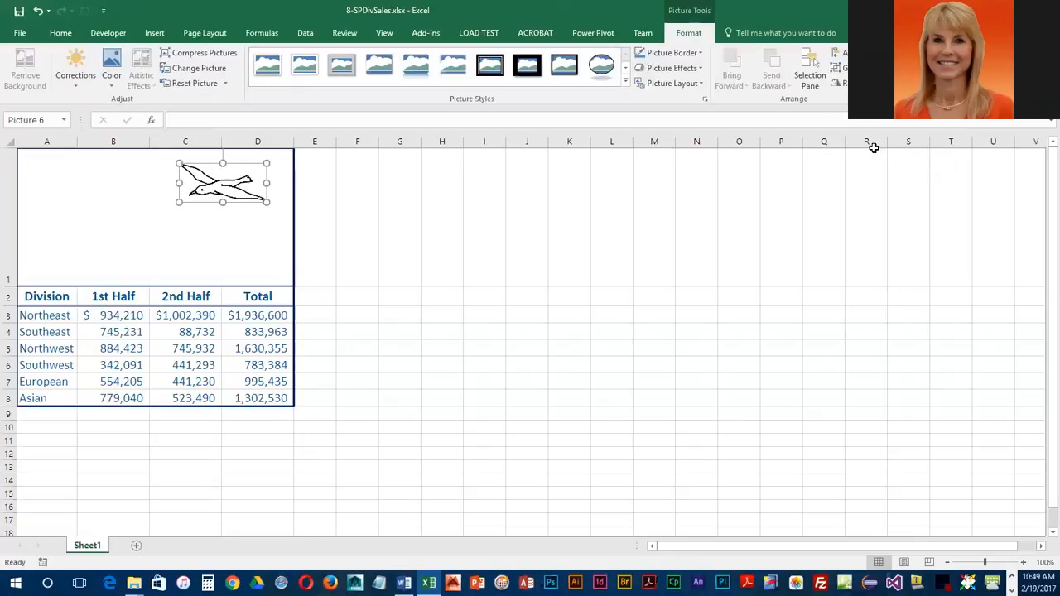
- Insert the picture Ocean.jpg from the OneDrive folder Documents, CIT210, EL1C8 into cell A1
left_click(120, 237)
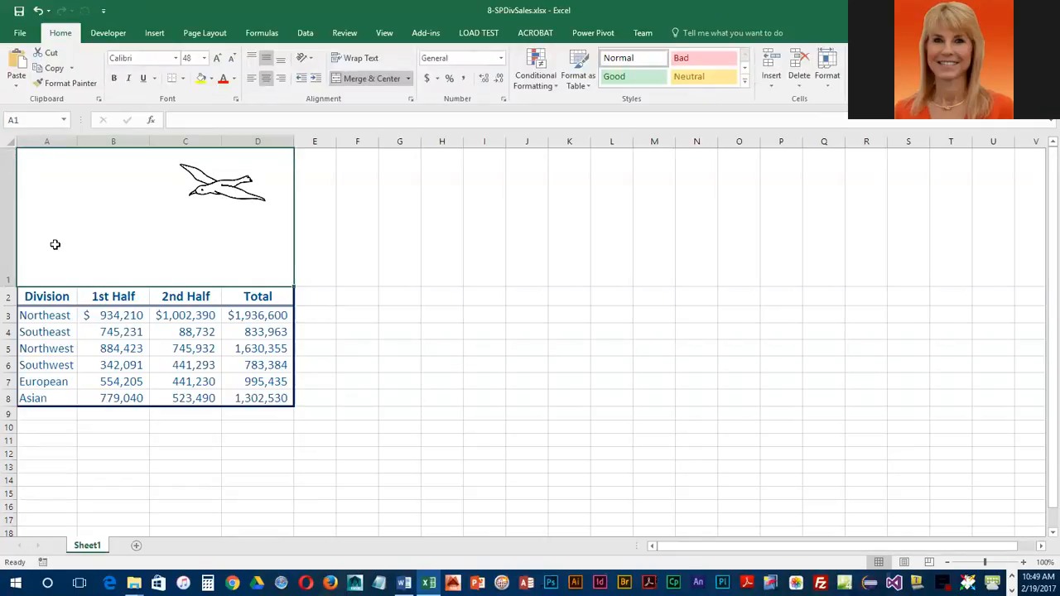
left_click(155, 33)
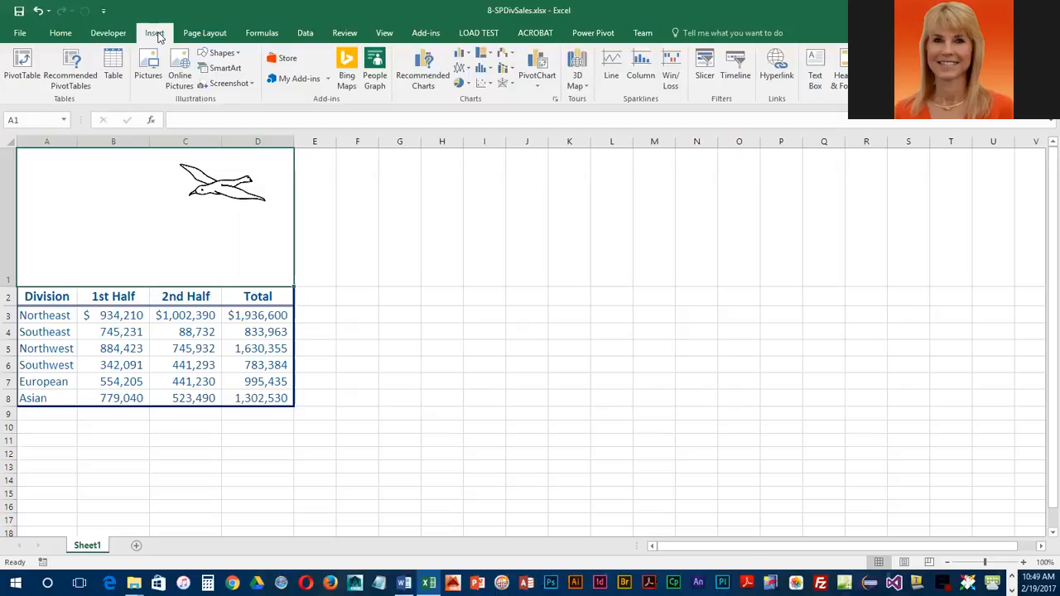
left_click(150, 68)
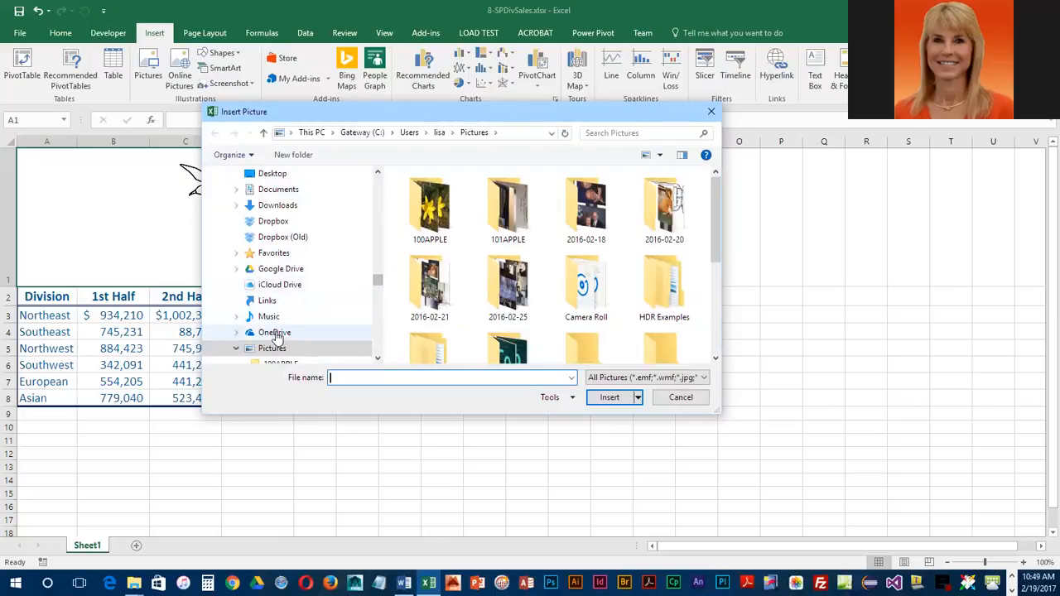
left_click(235, 335)
left_click(241, 284)
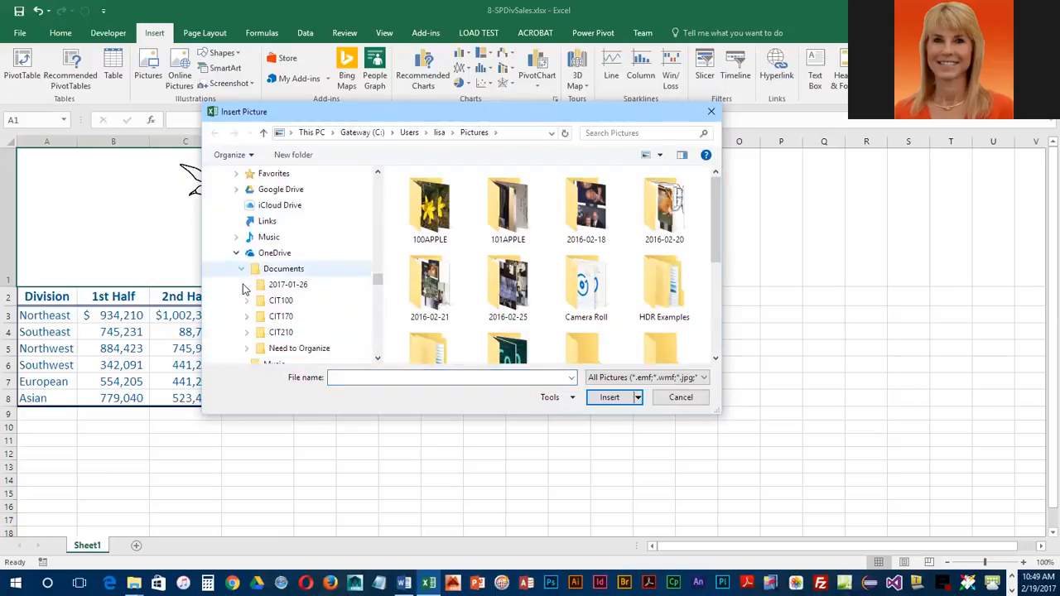
left_click(247, 335)
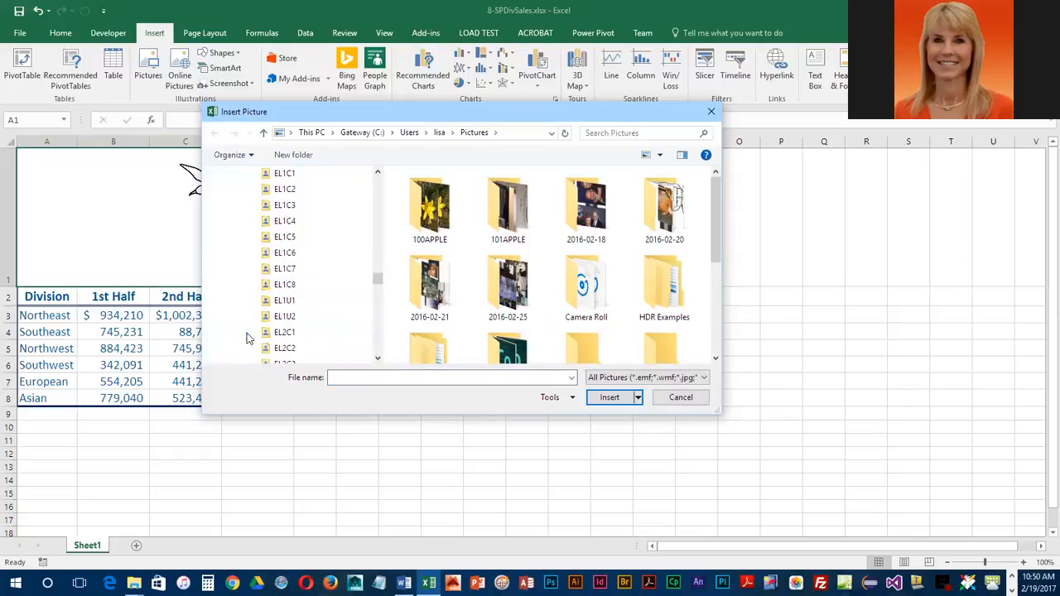
left_click(285, 284)
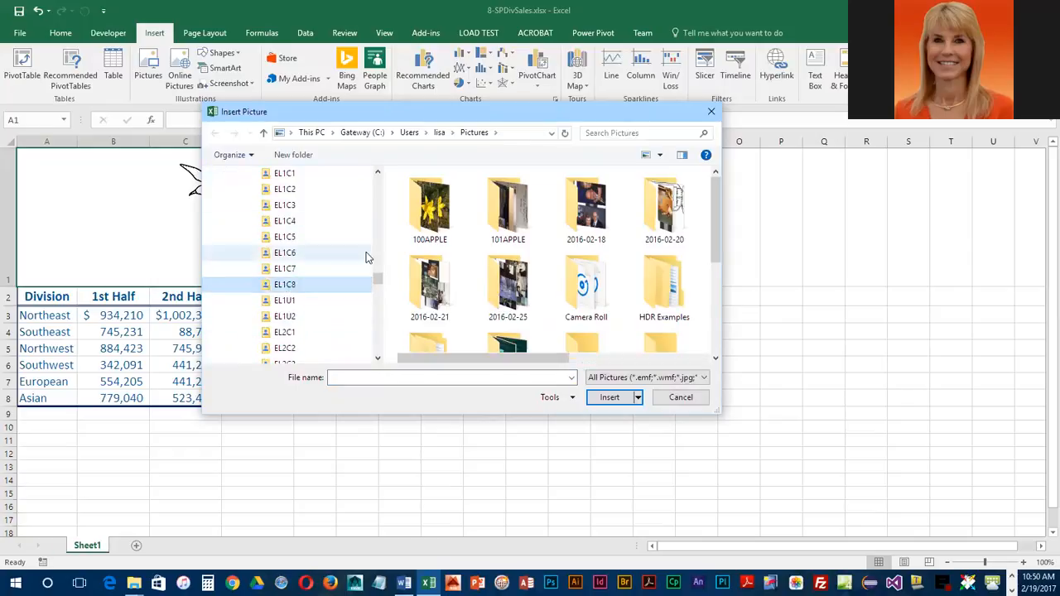
left_click(595, 207)
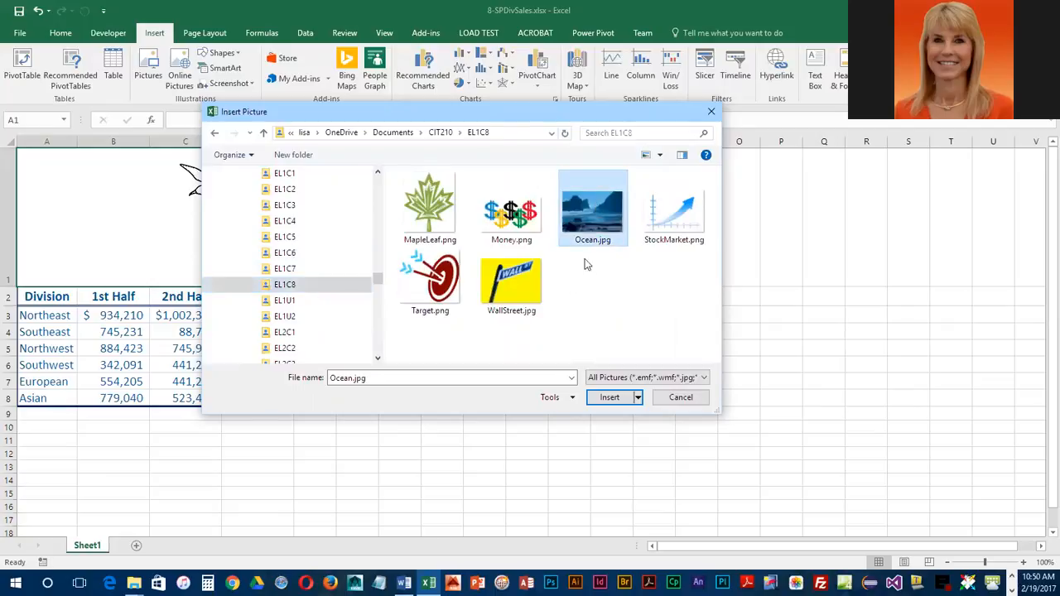
left_click(609, 398)
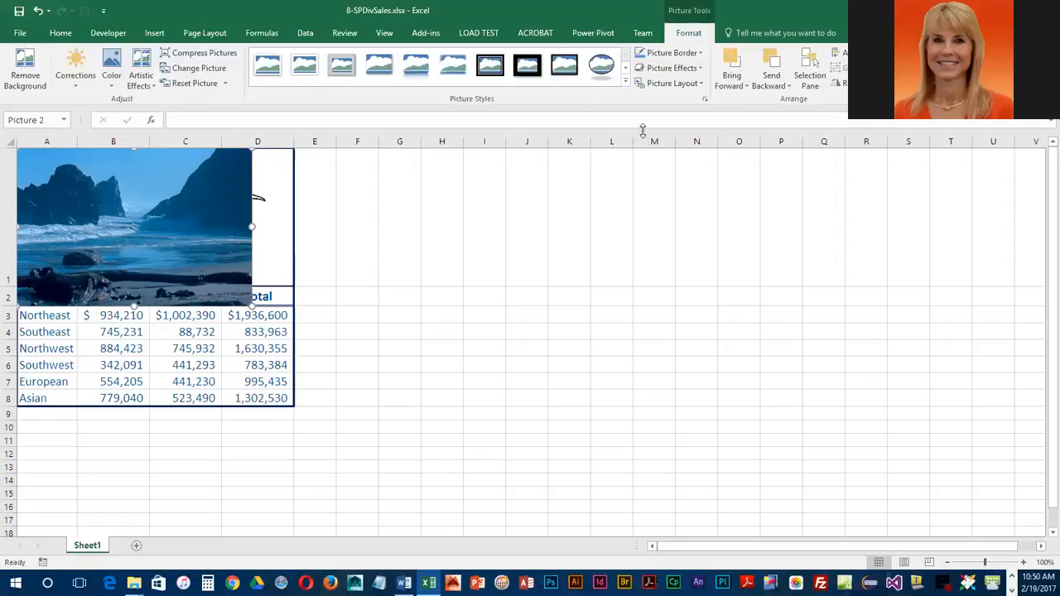
- Send the ocean picture behind the bird and resize it to fill merged cell A1 across columns A to D
left_click(772, 64)
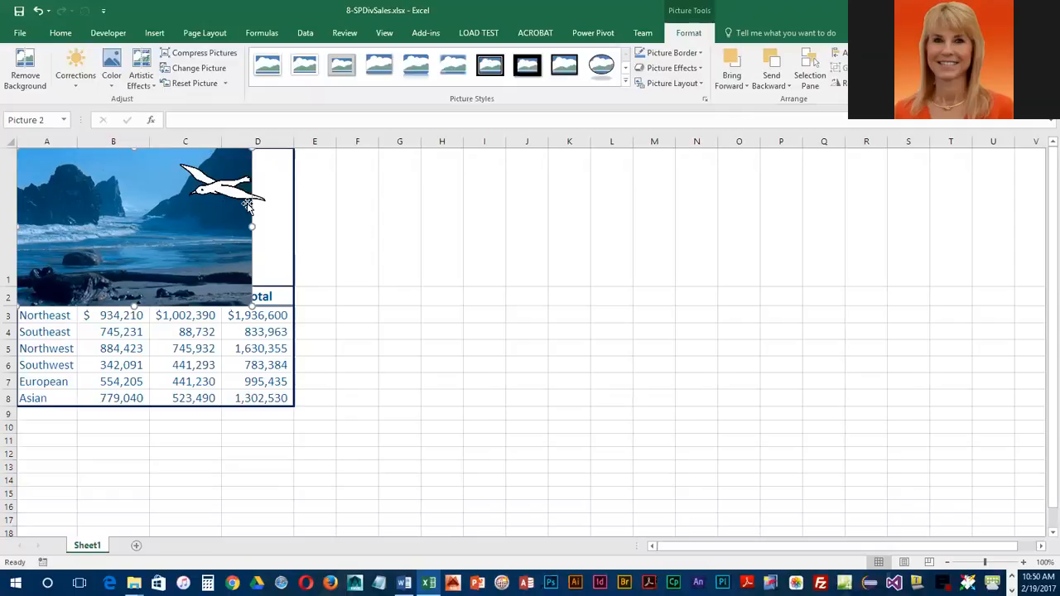
left_click_drag(252, 226, 294, 226)
mouse_move(154, 306)
left_mouse_down()
mouse_move(161, 268)
mouse_move(163, 288)
left_mouse_up()
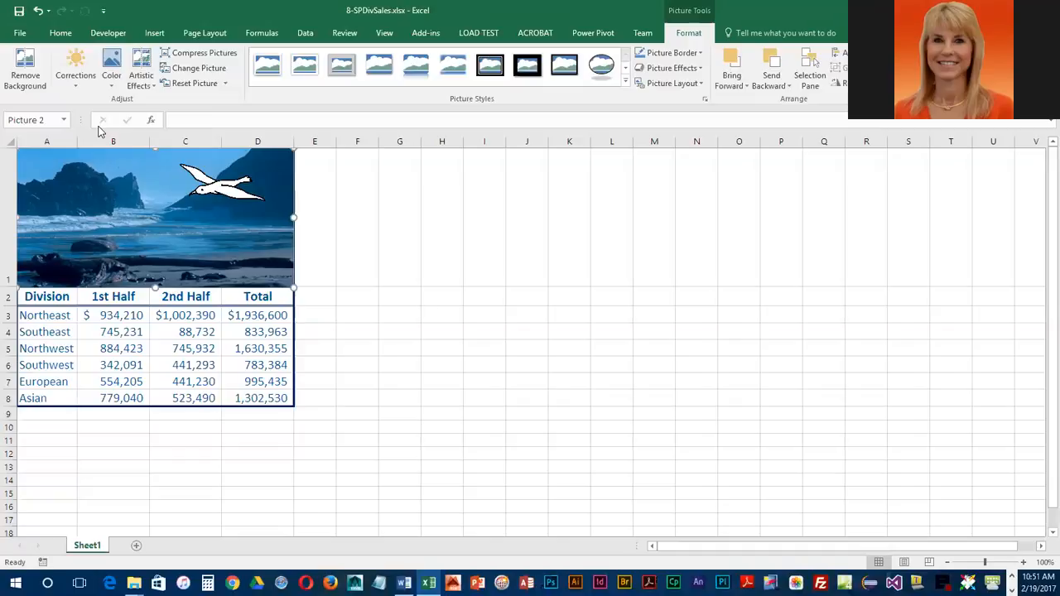
- Insert a text box over the ocean picture, covering most of its area inside cell A1
left_click(156, 35)
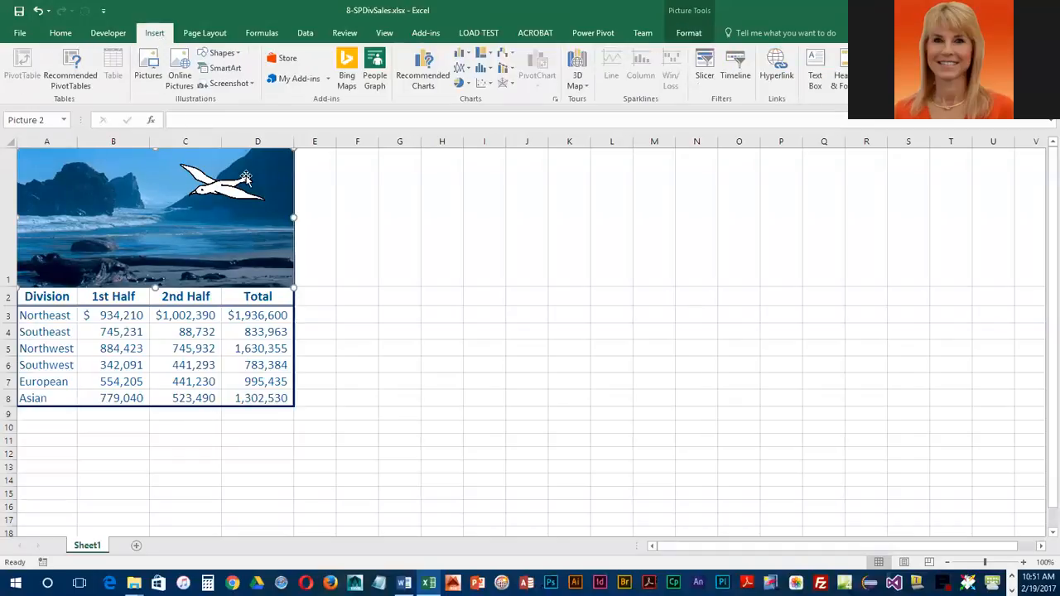
left_click(338, 198)
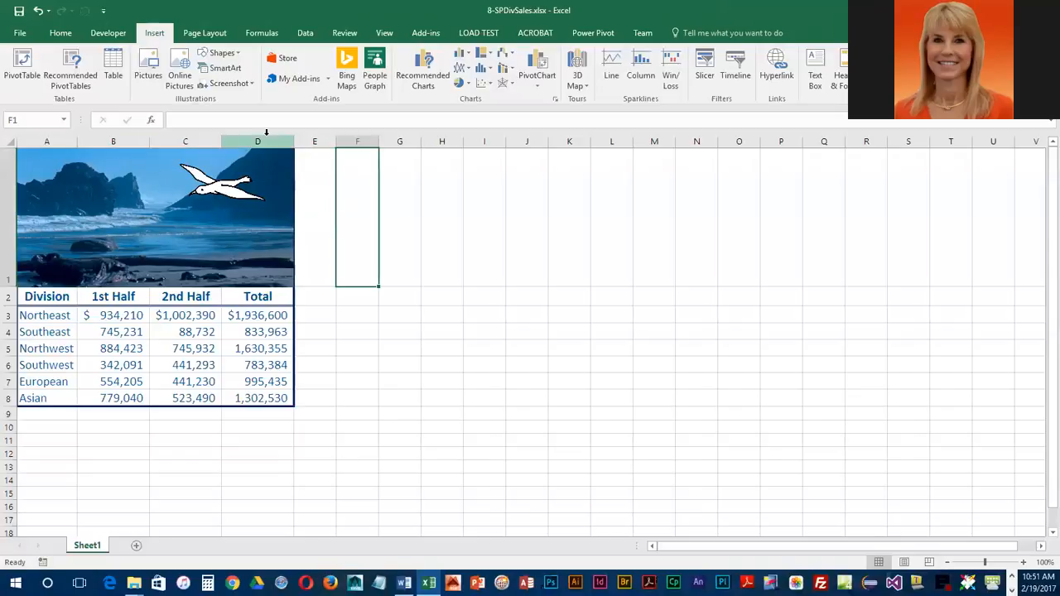
left_click(816, 79)
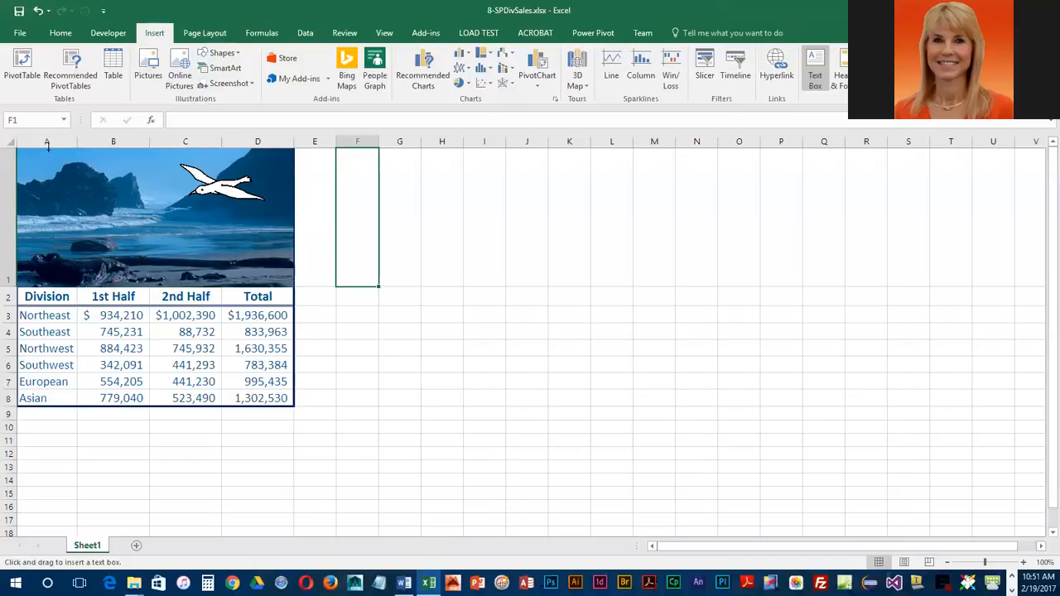
mouse_move(44, 164)
left_mouse_down()
mouse_move(78, 194)
mouse_move(249, 240)
mouse_move(282, 264)
mouse_move(277, 273)
left_mouse_up()
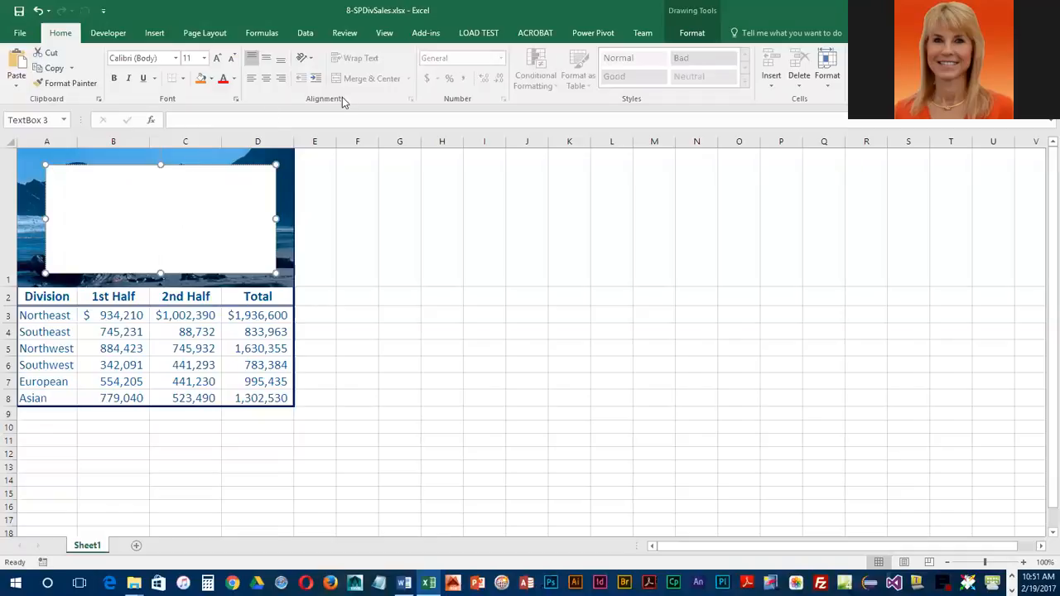
- Remove the fill and the outline from the new text box
left_click(686, 38)
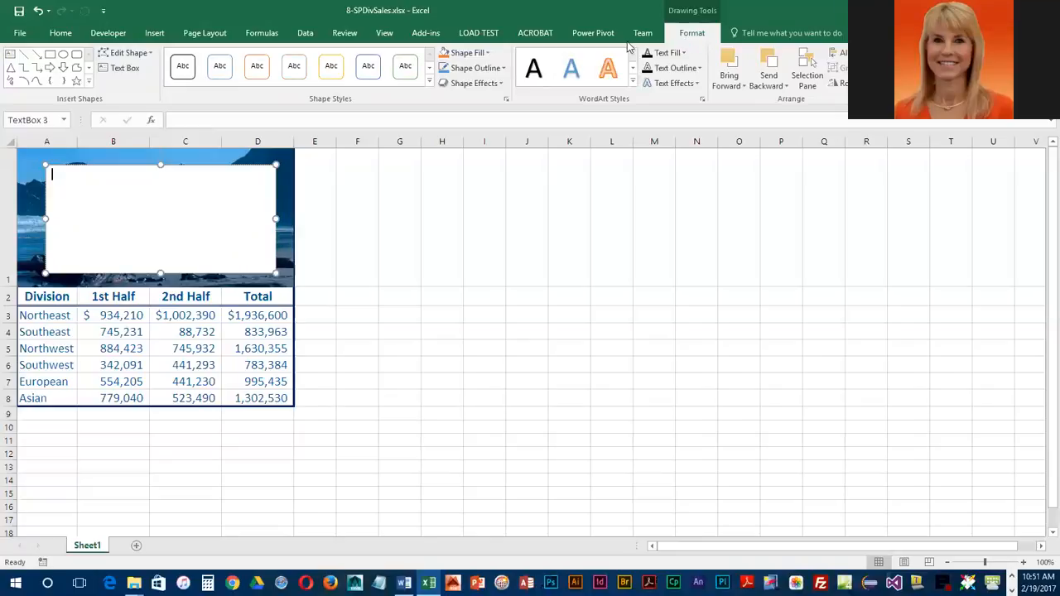
left_click(469, 52)
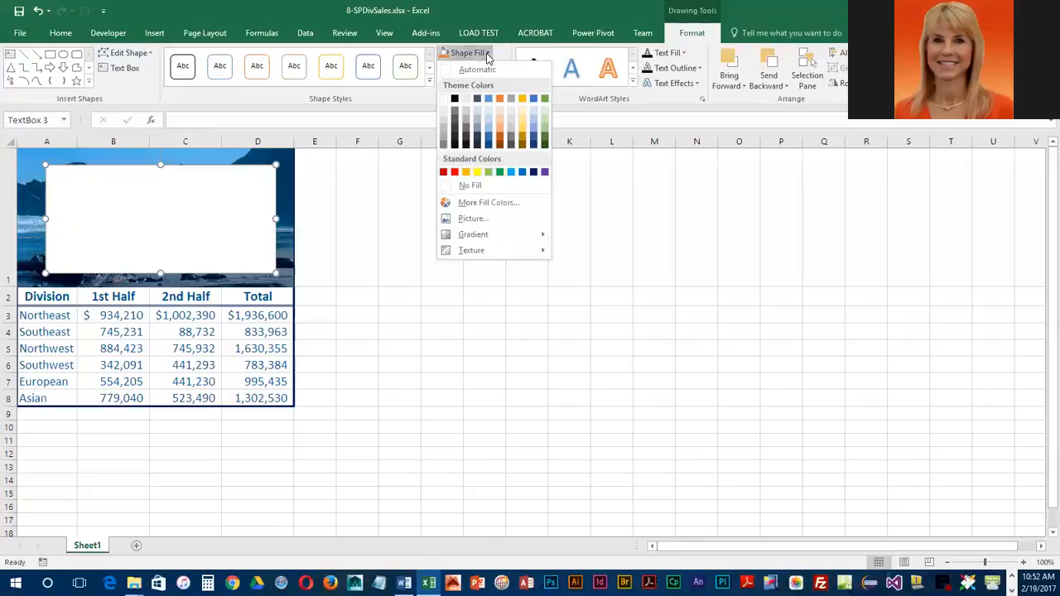
left_click(467, 186)
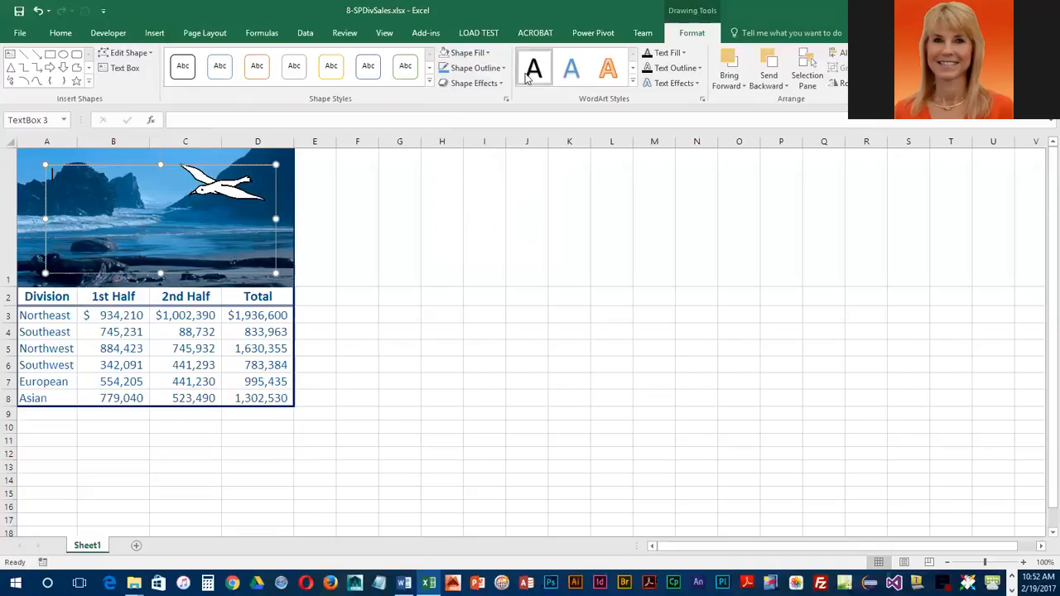
left_click(504, 69)
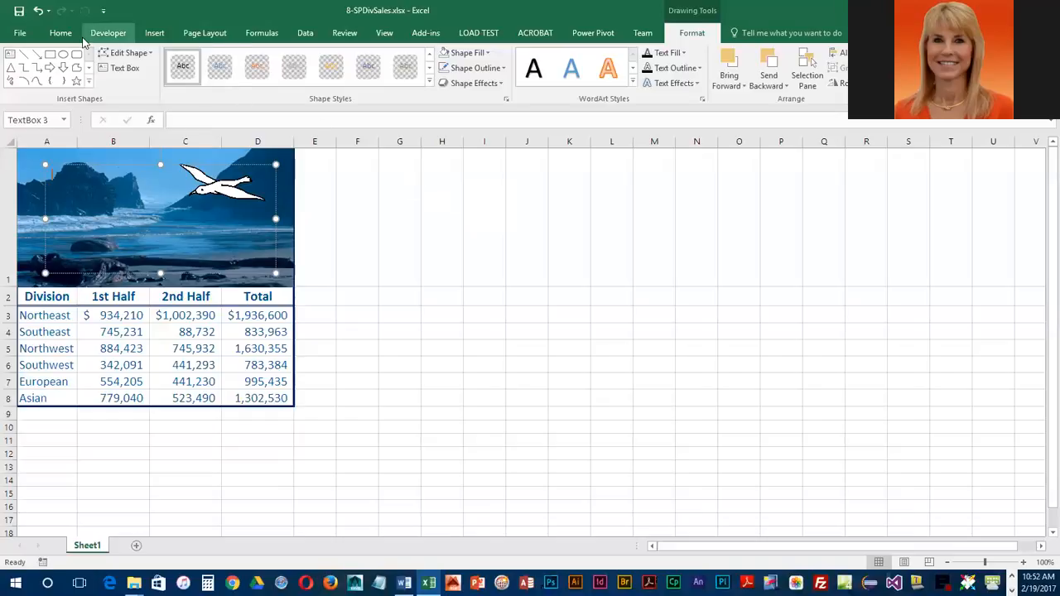
- Set the text box font to Lucida Calligraphy at size 32
left_click(60, 34)
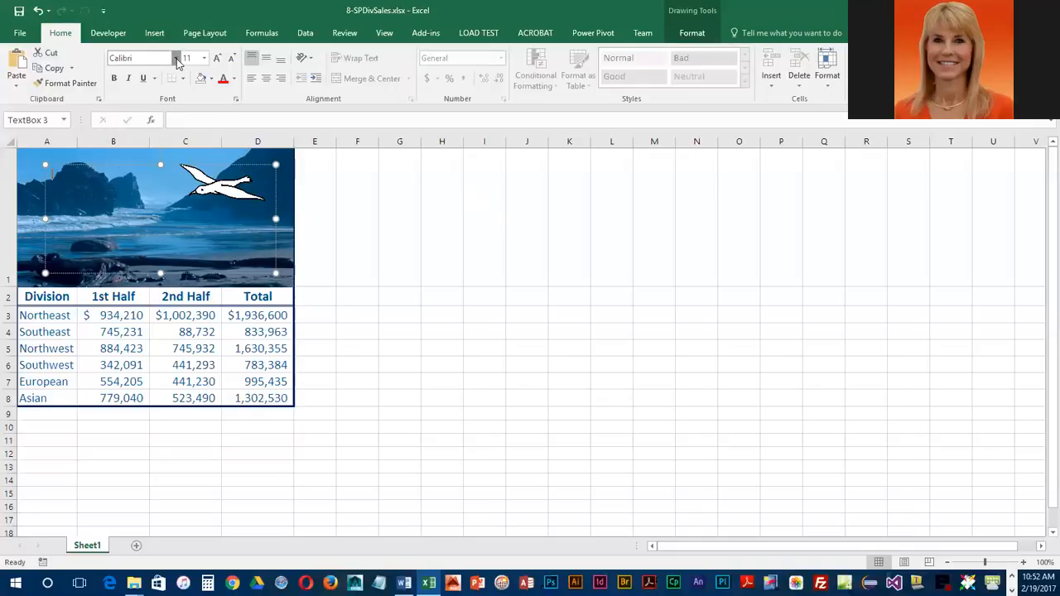
left_click(176, 60)
scroll(205, 370, "down", 5)
scroll(204, 370, "down", 20)
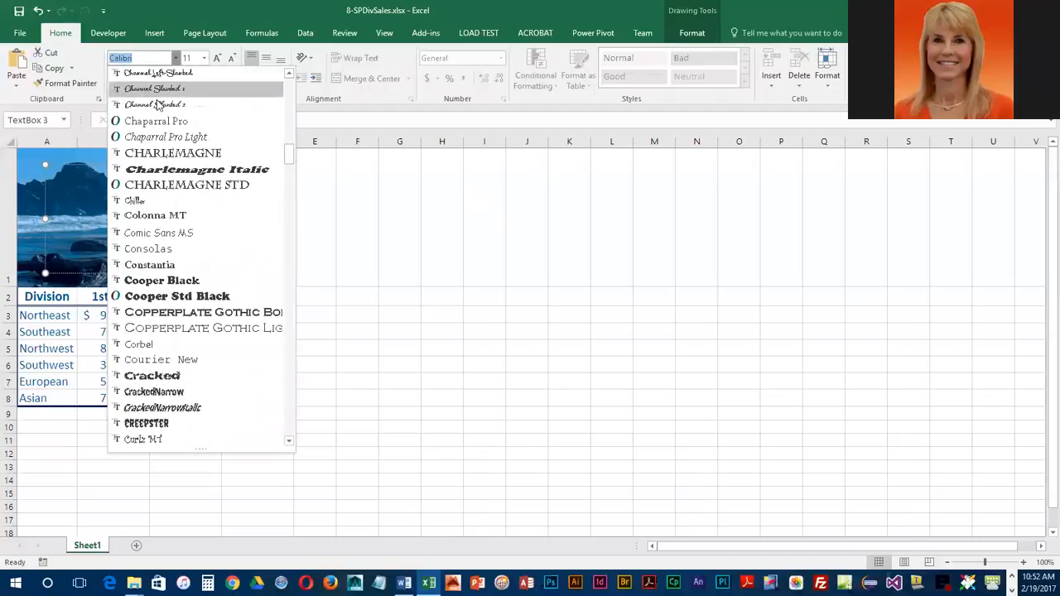
left_click(280, 153)
left_click(141, 59)
type("Lucida C")
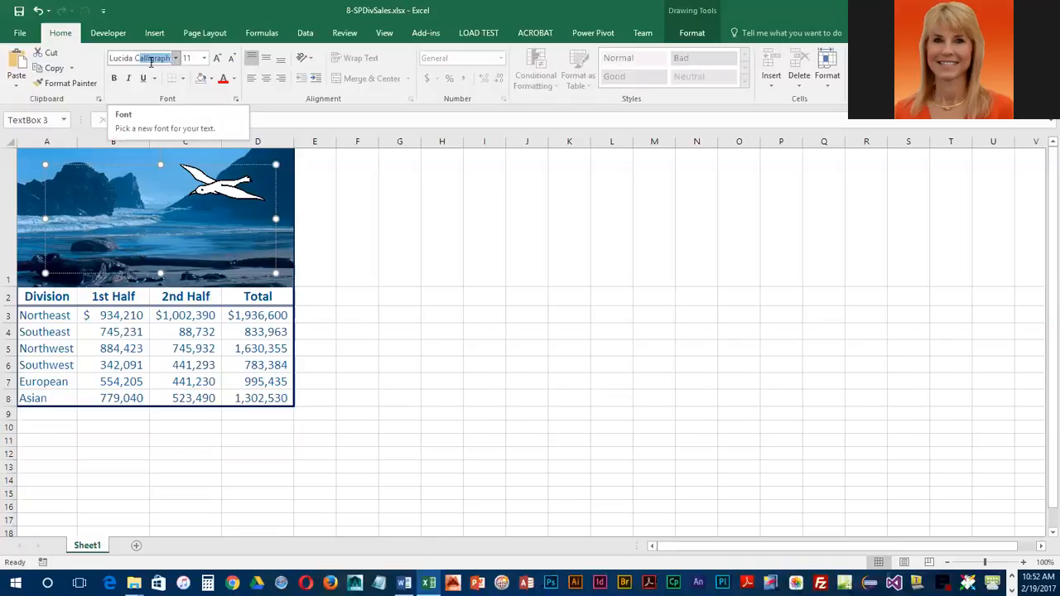
key("Tab")
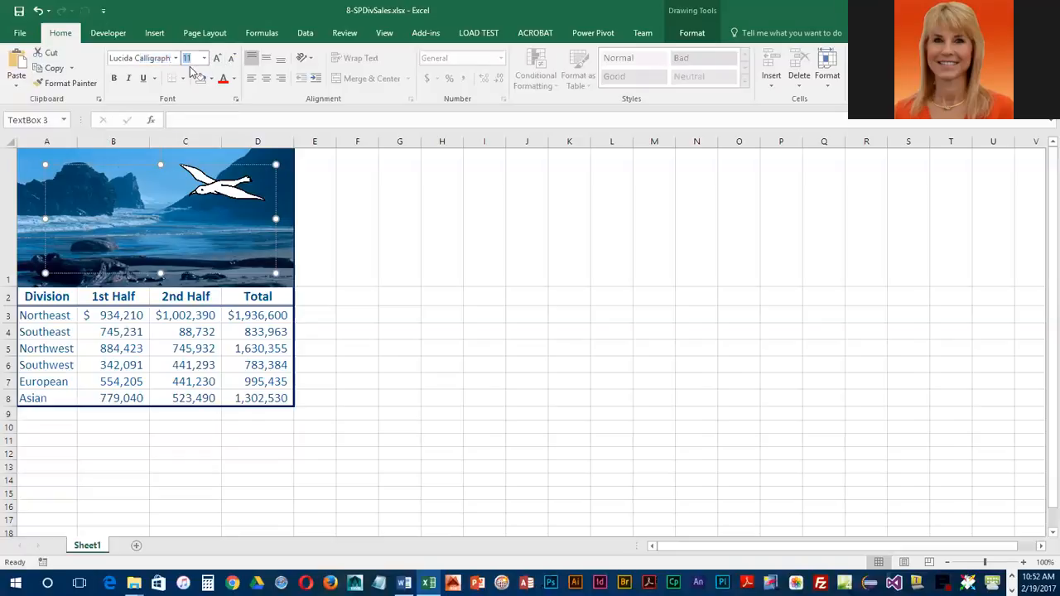
type("32")
- Set the font color to White, Background 1 and enter "Seabird Productions" in the text box
left_click(234, 80)
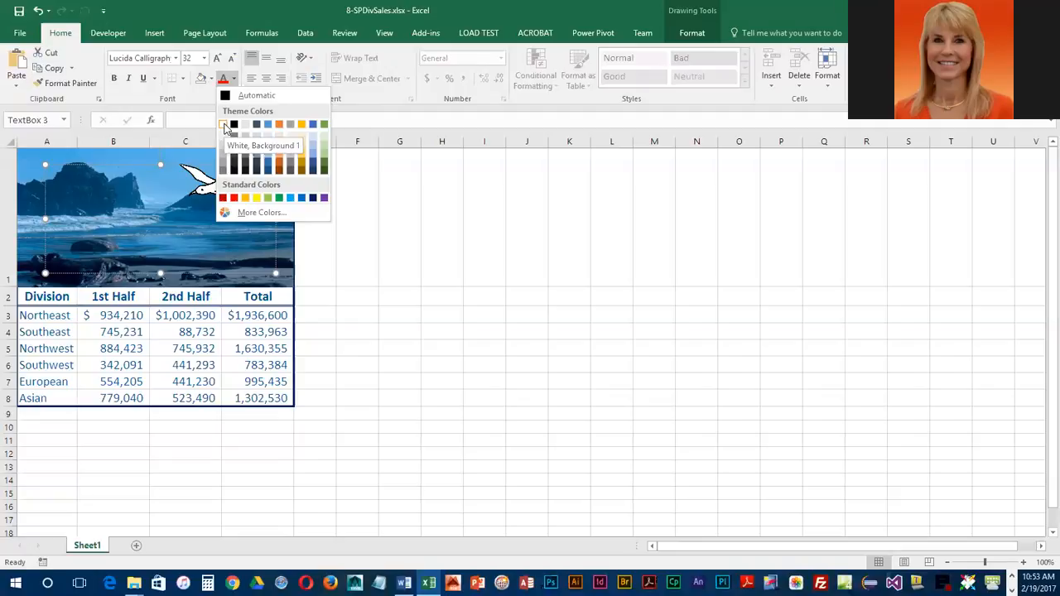
left_click(223, 125)
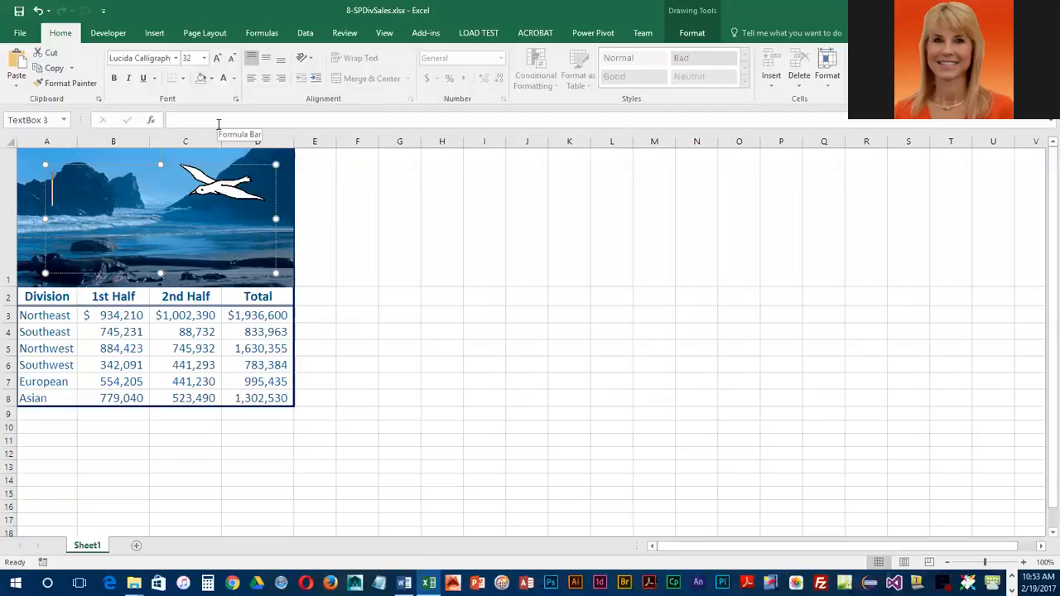
type("Seabird")
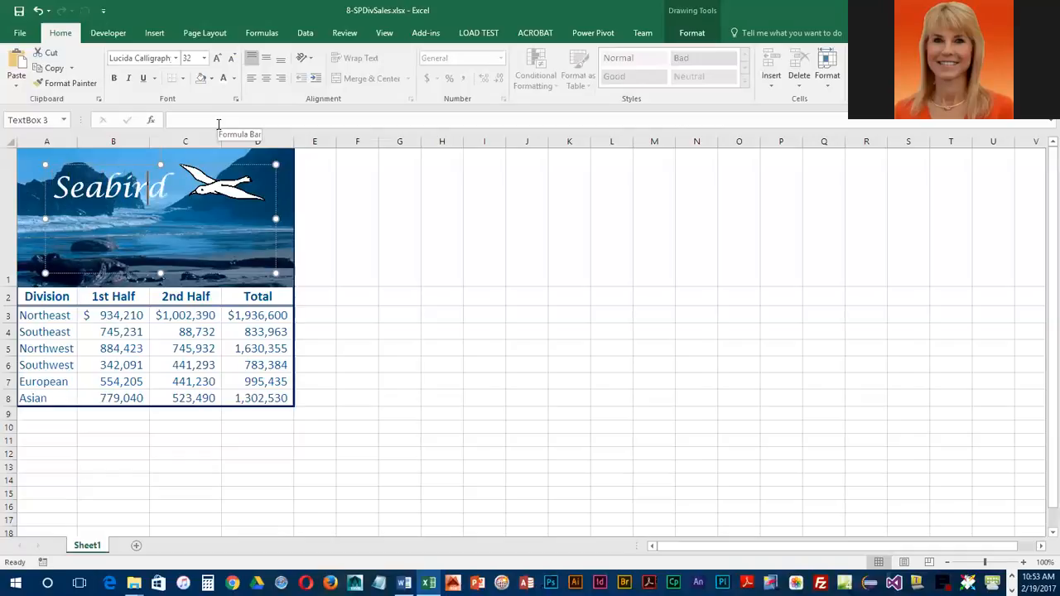
type(" Productions")
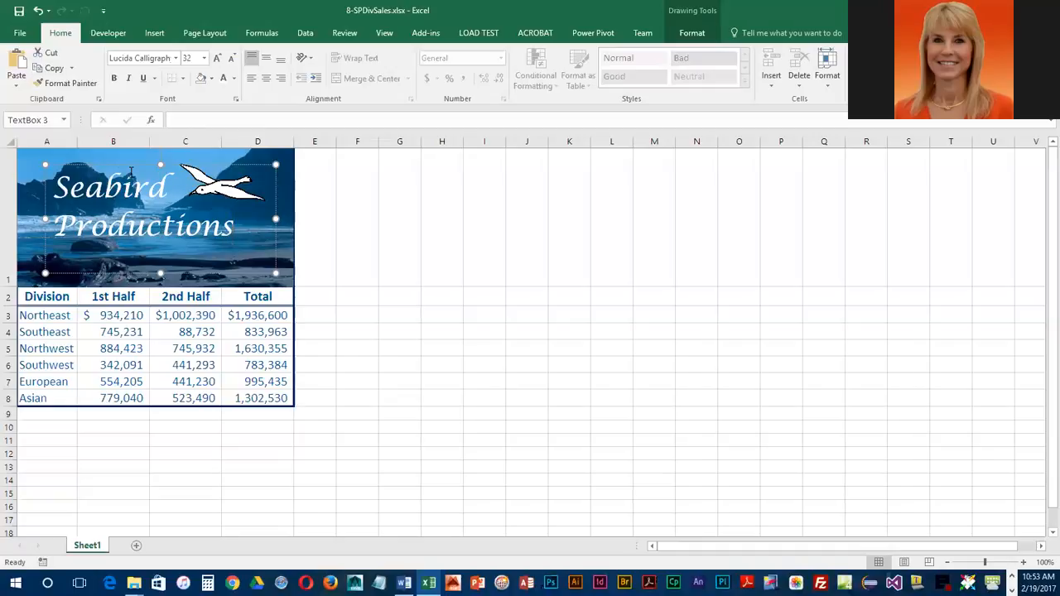
- Shift the text box slightly up and left over the ocean picture, then save the workbook
left_click_drag(133, 163, 127, 153)
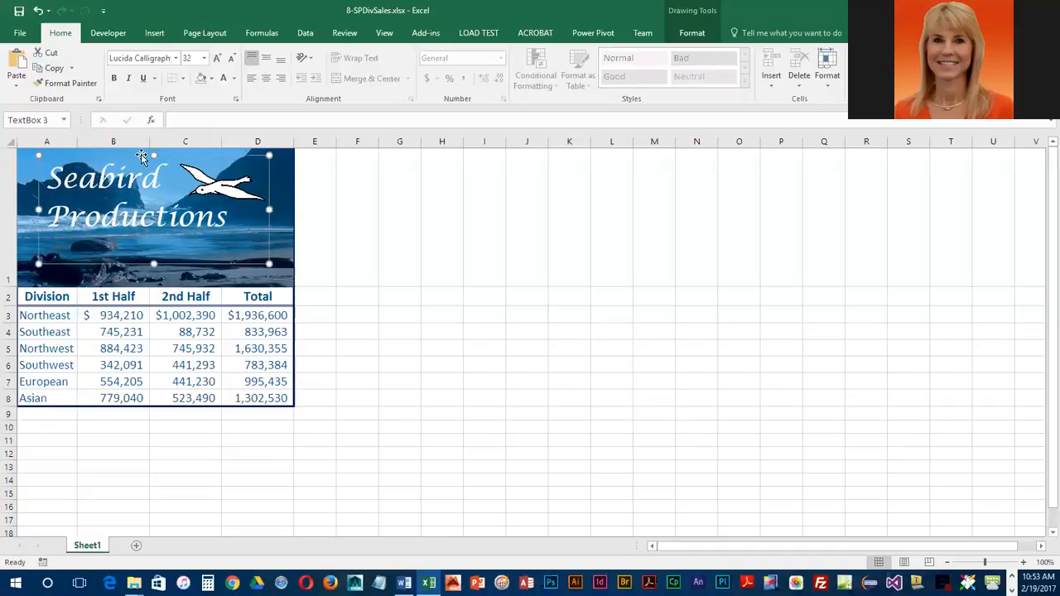
left_click_drag(142, 157, 142, 163)
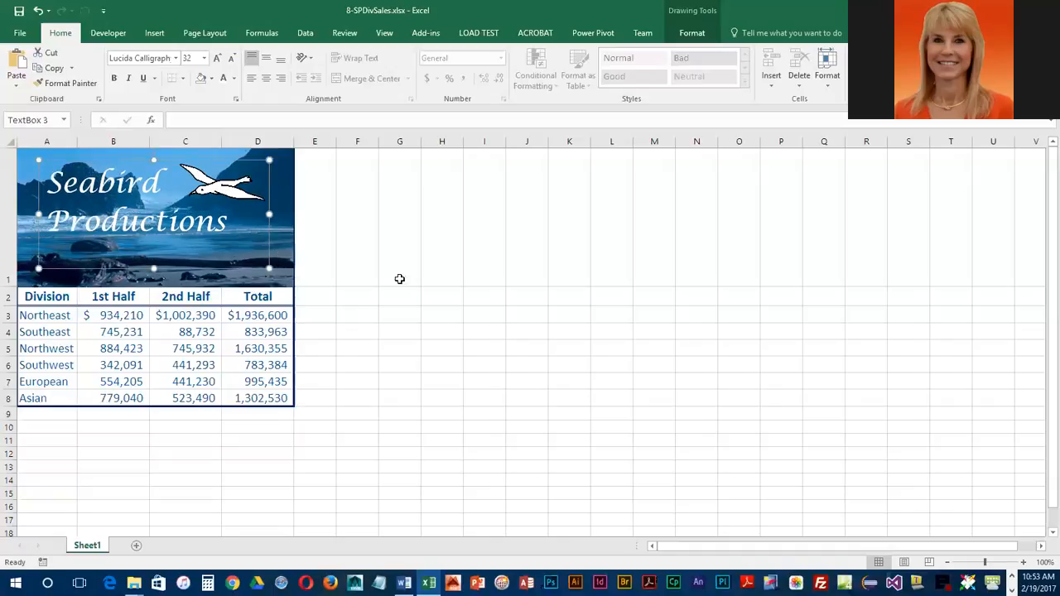
left_click(361, 232)
left_click(20, 13)
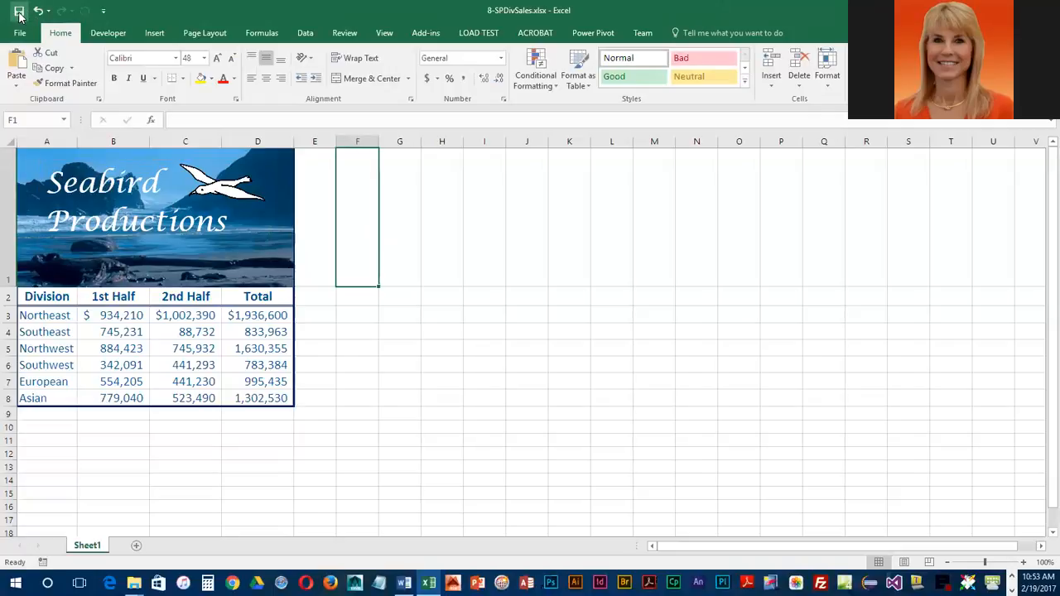